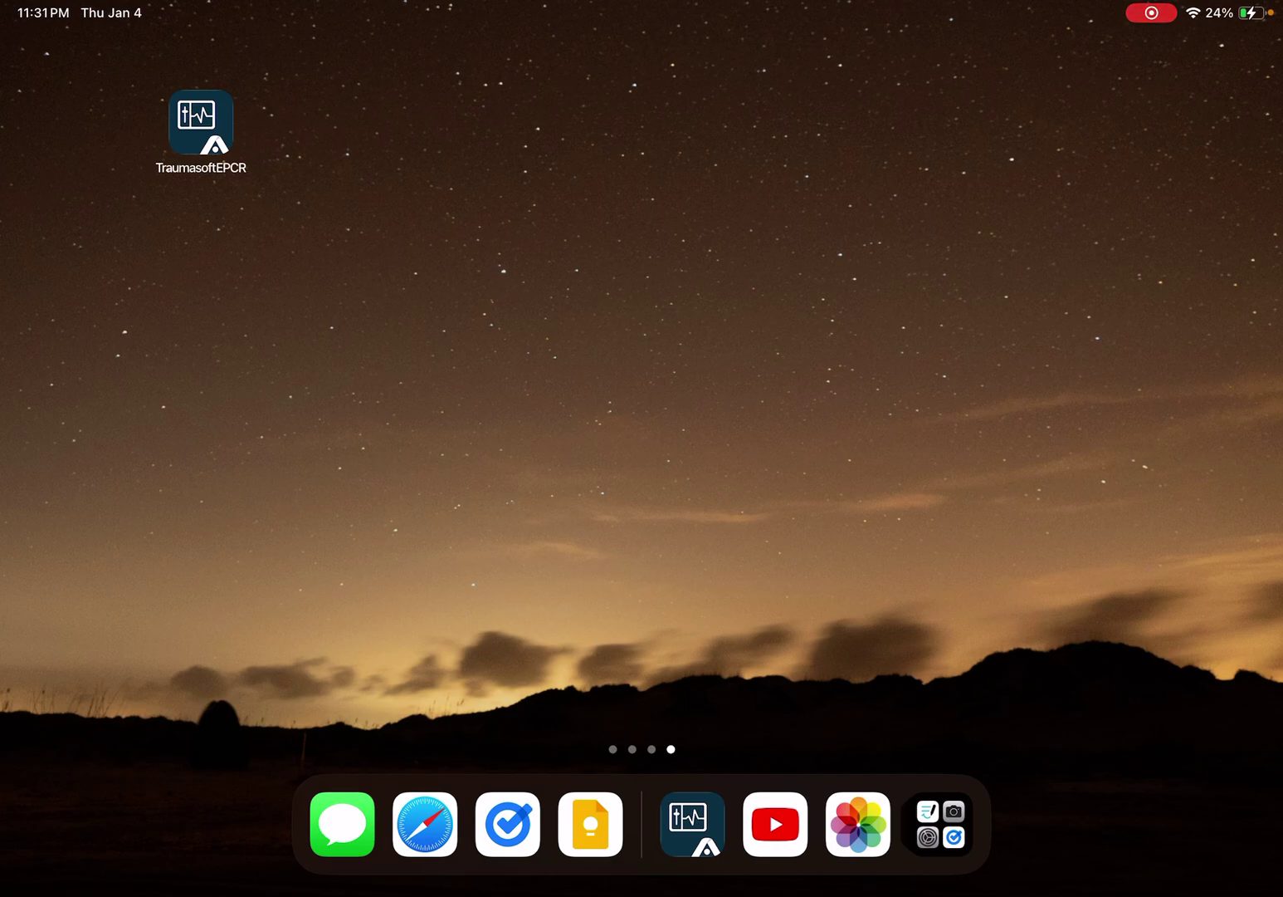
- Open Traumasoft ePCR, log in, and accept the data privacy statement
left_click(201, 122)
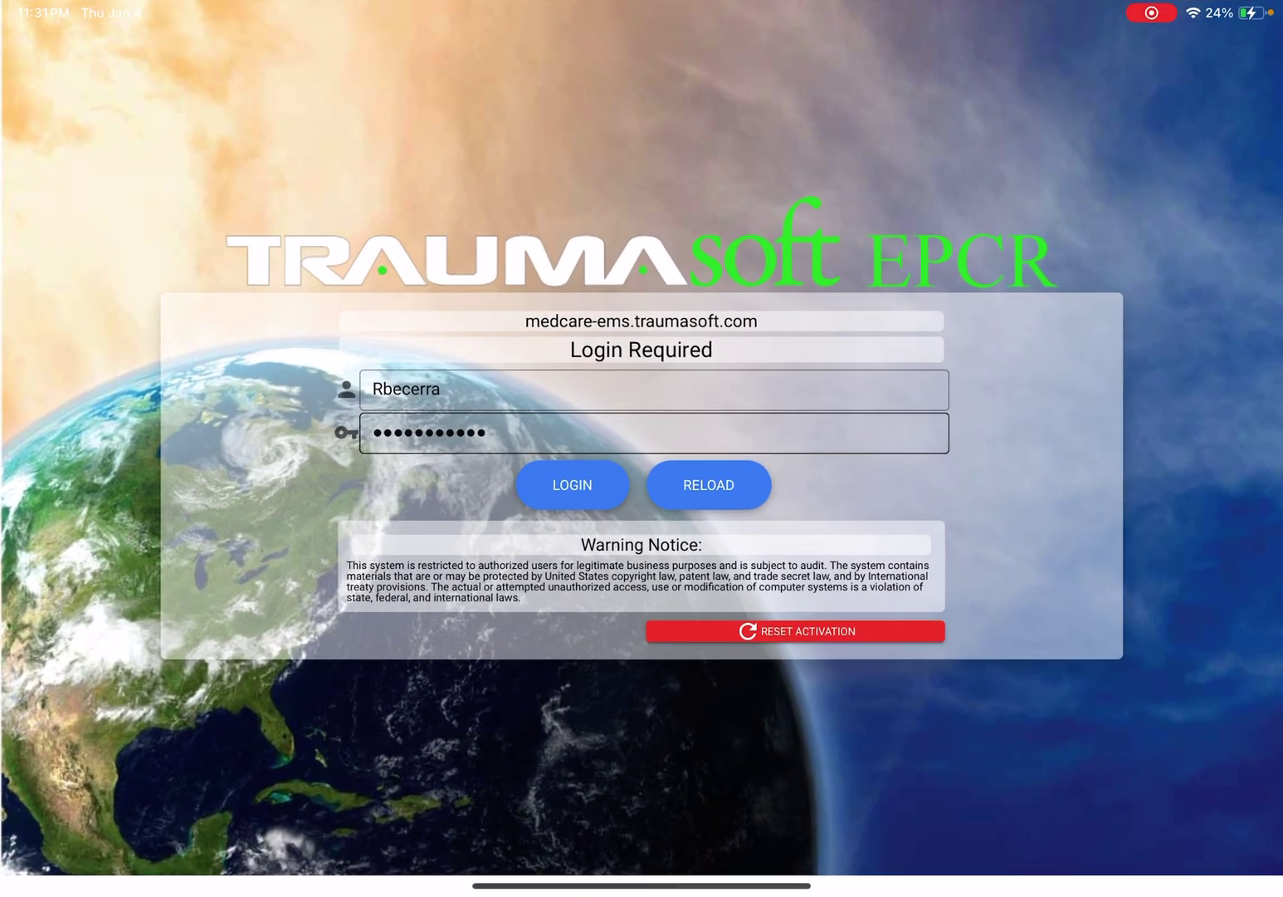
left_click(573, 484)
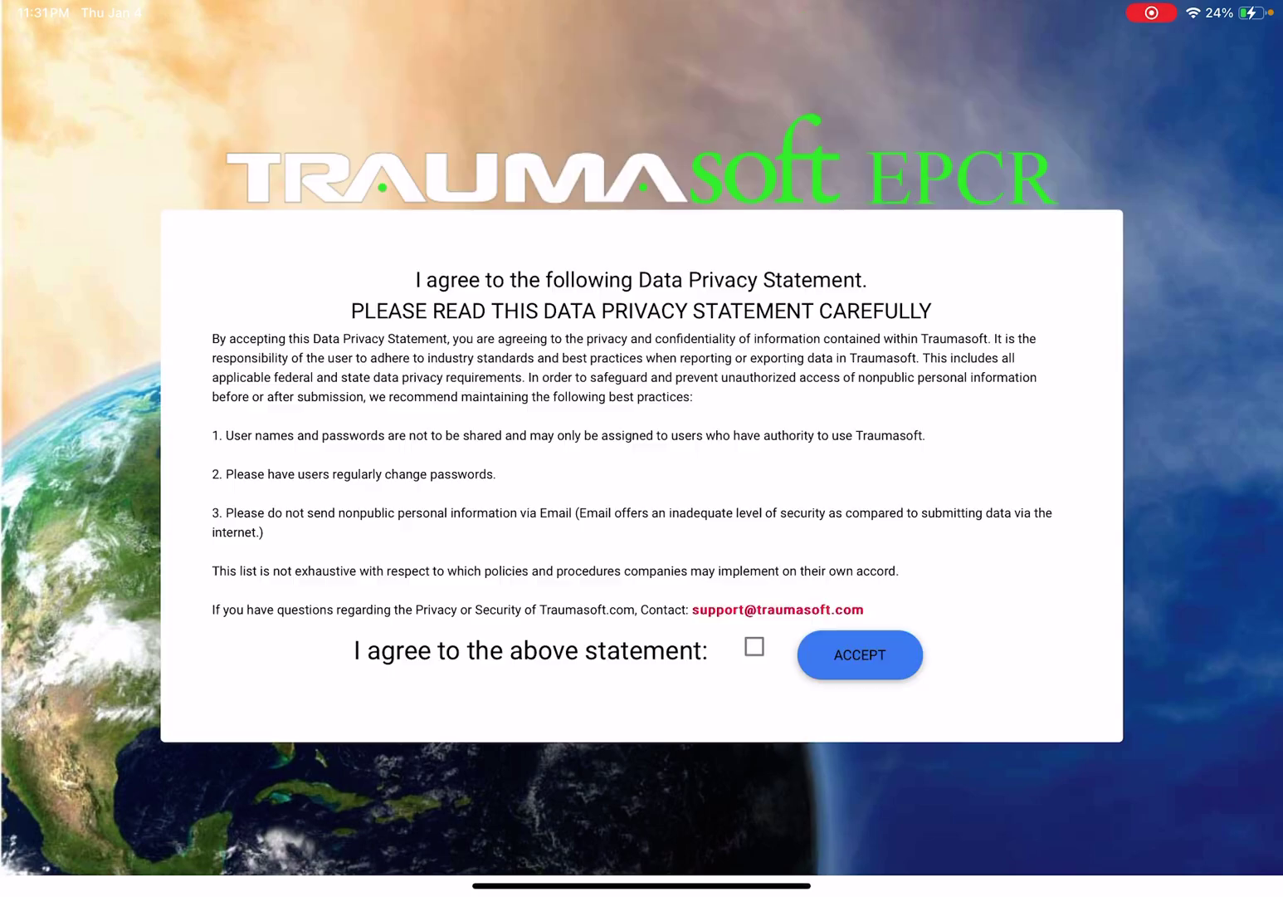
left_click(754, 646)
left_click(859, 654)
scroll(641, 448, "up", 1)
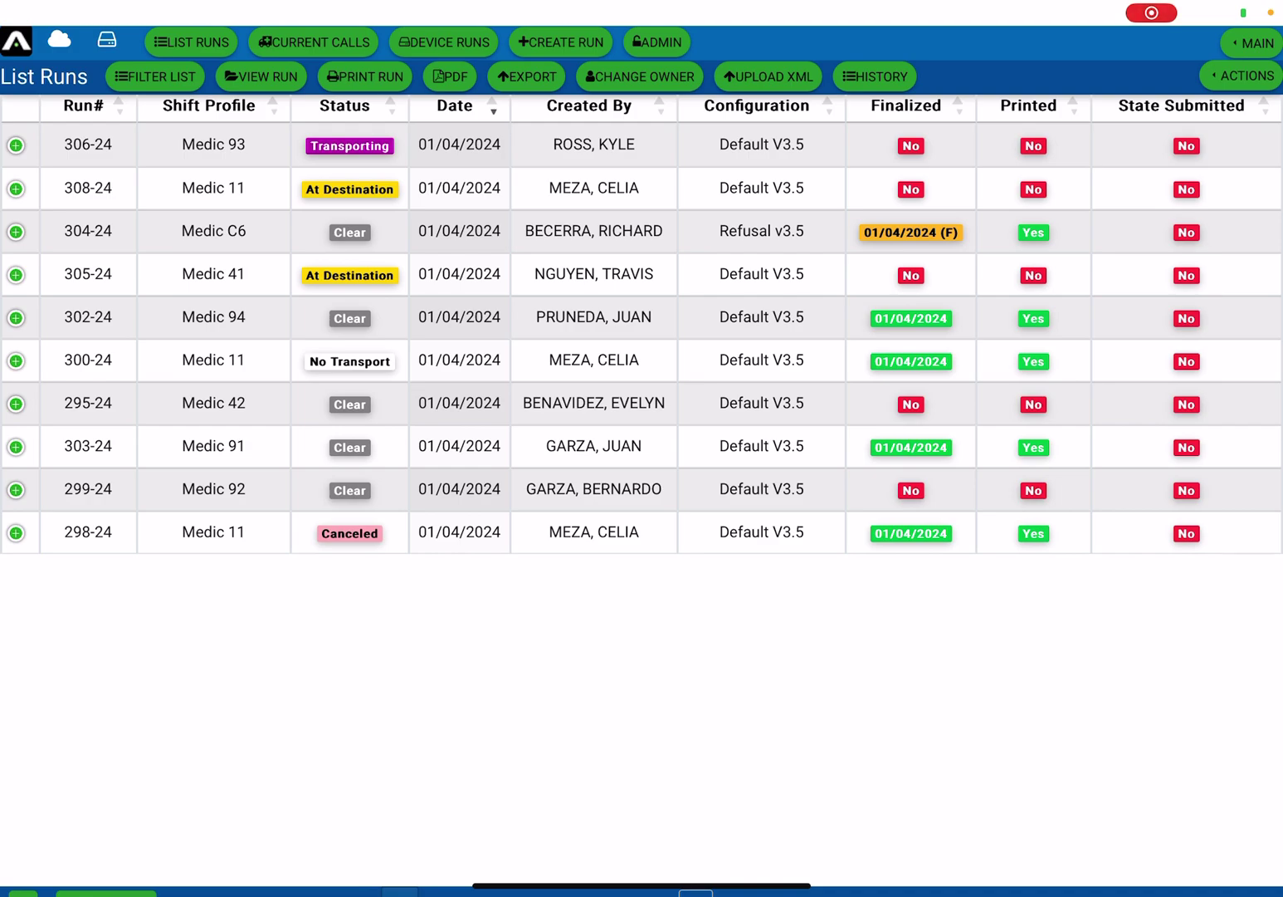
- Select trip 111-A under Current Calls and show its actions
left_click(313, 42)
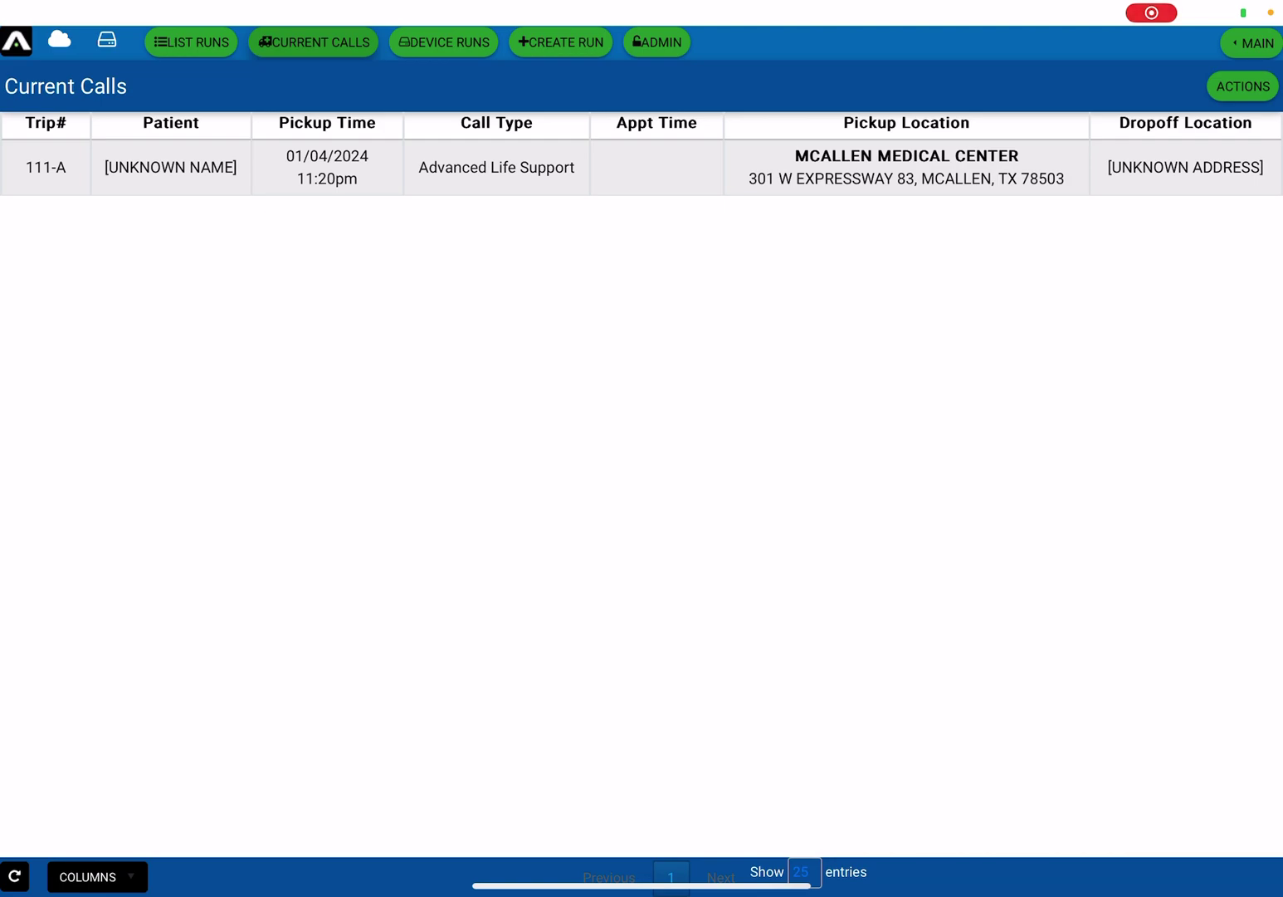
left_click(641, 167)
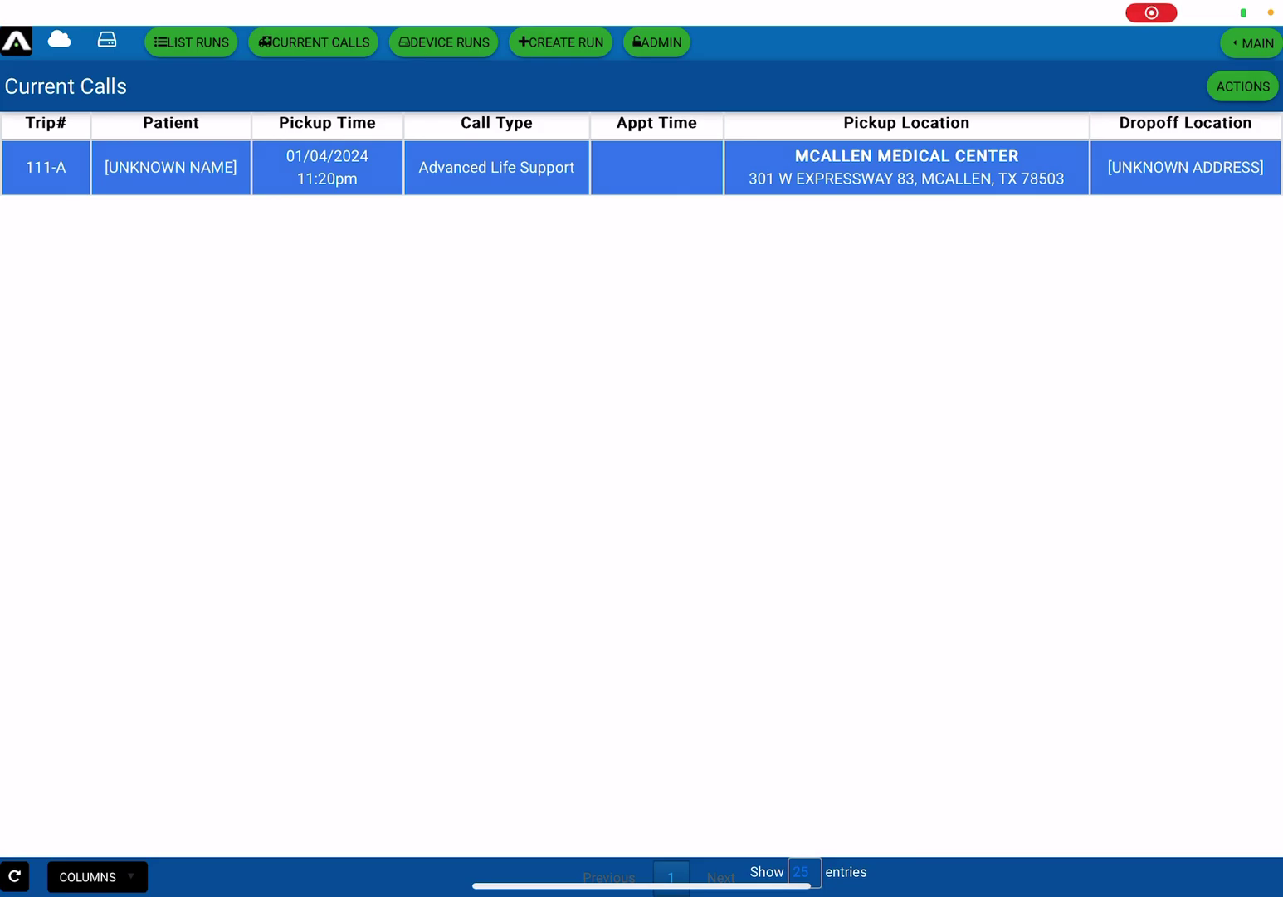
left_click(1243, 86)
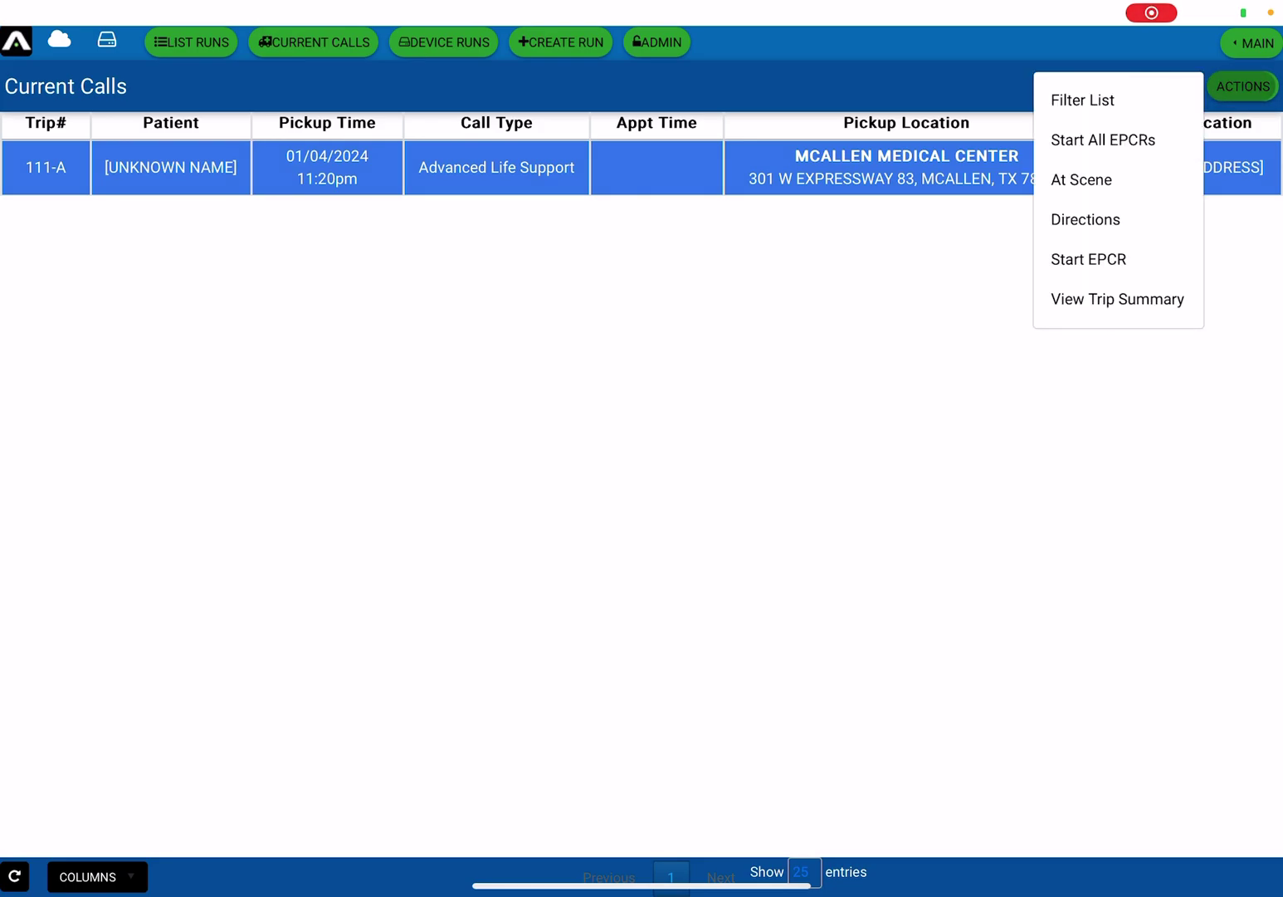
- Start a new ePCR for trip 111-A from the Actions menu
left_click(1089, 259)
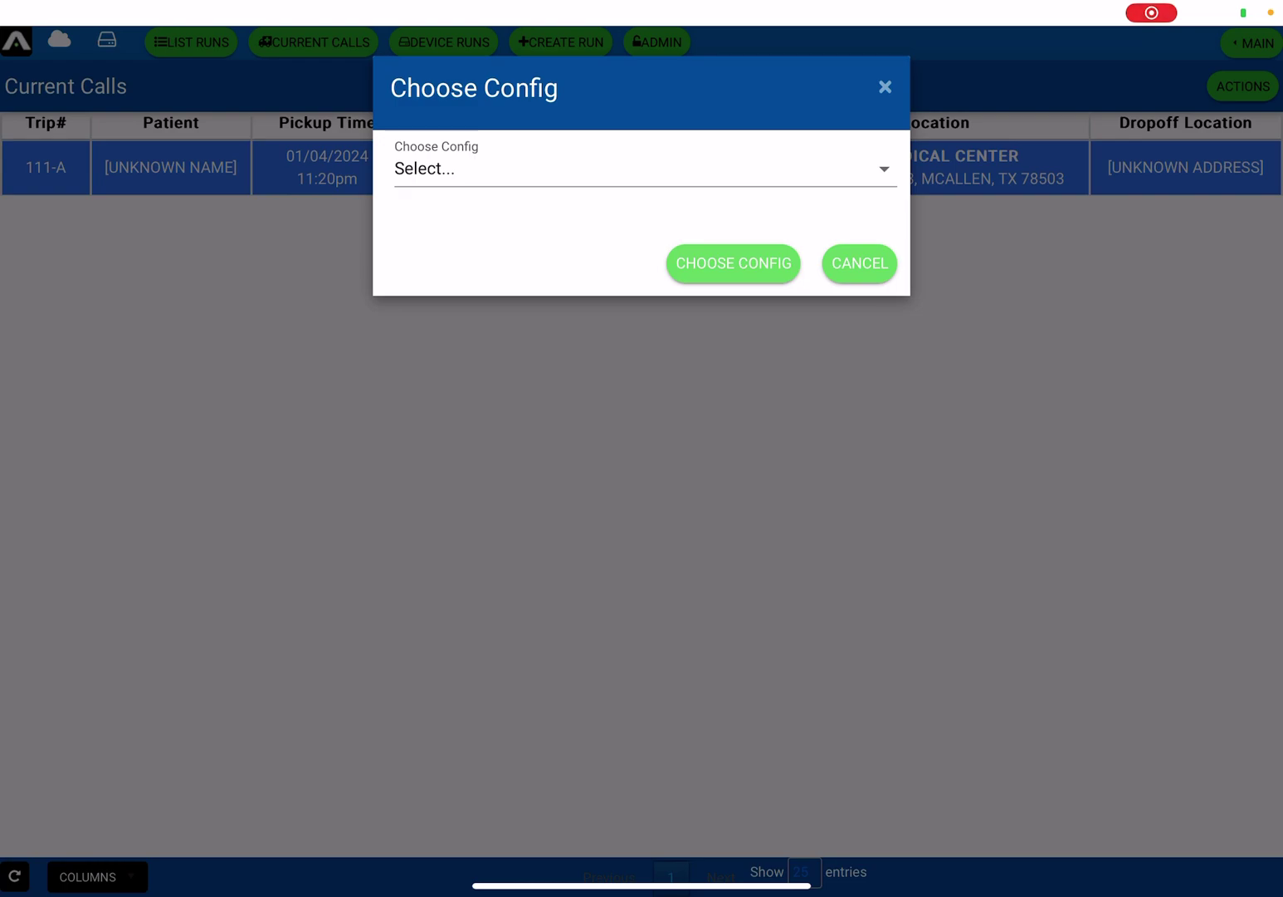
- Choose the Refusal v3.5 configuration and confirm it to create ePCR 312-24
left_click(641, 168)
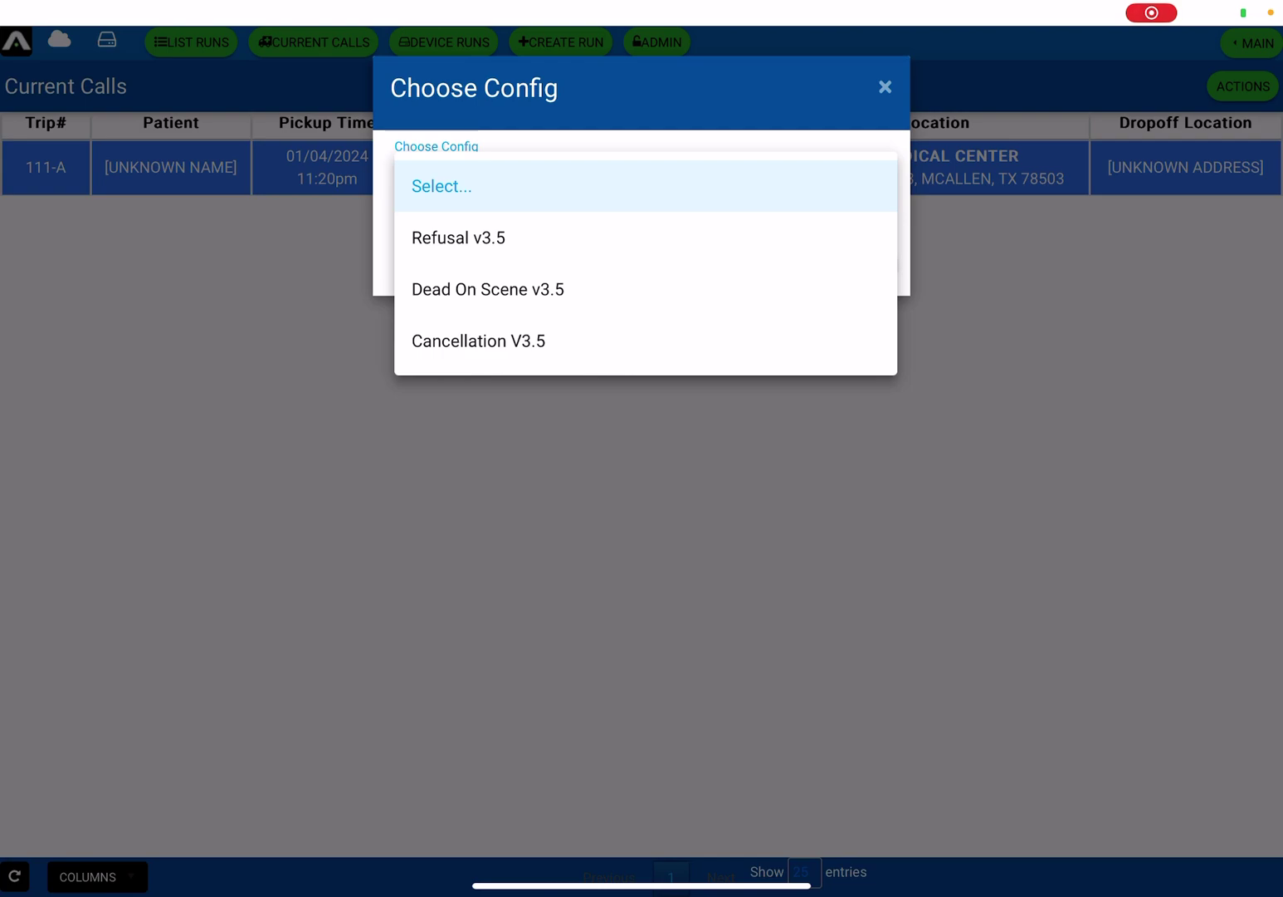
left_click(458, 237)
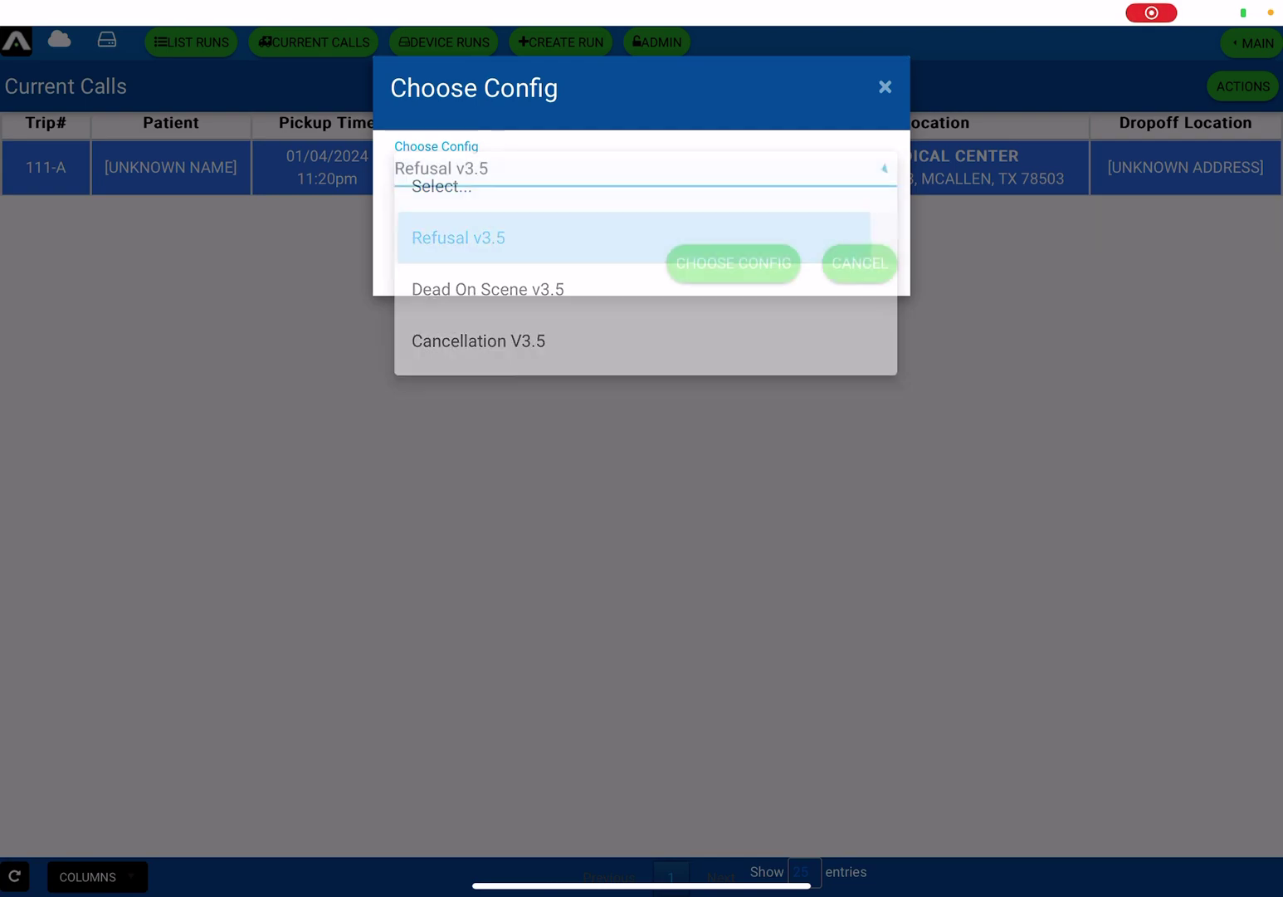
left_click(733, 263)
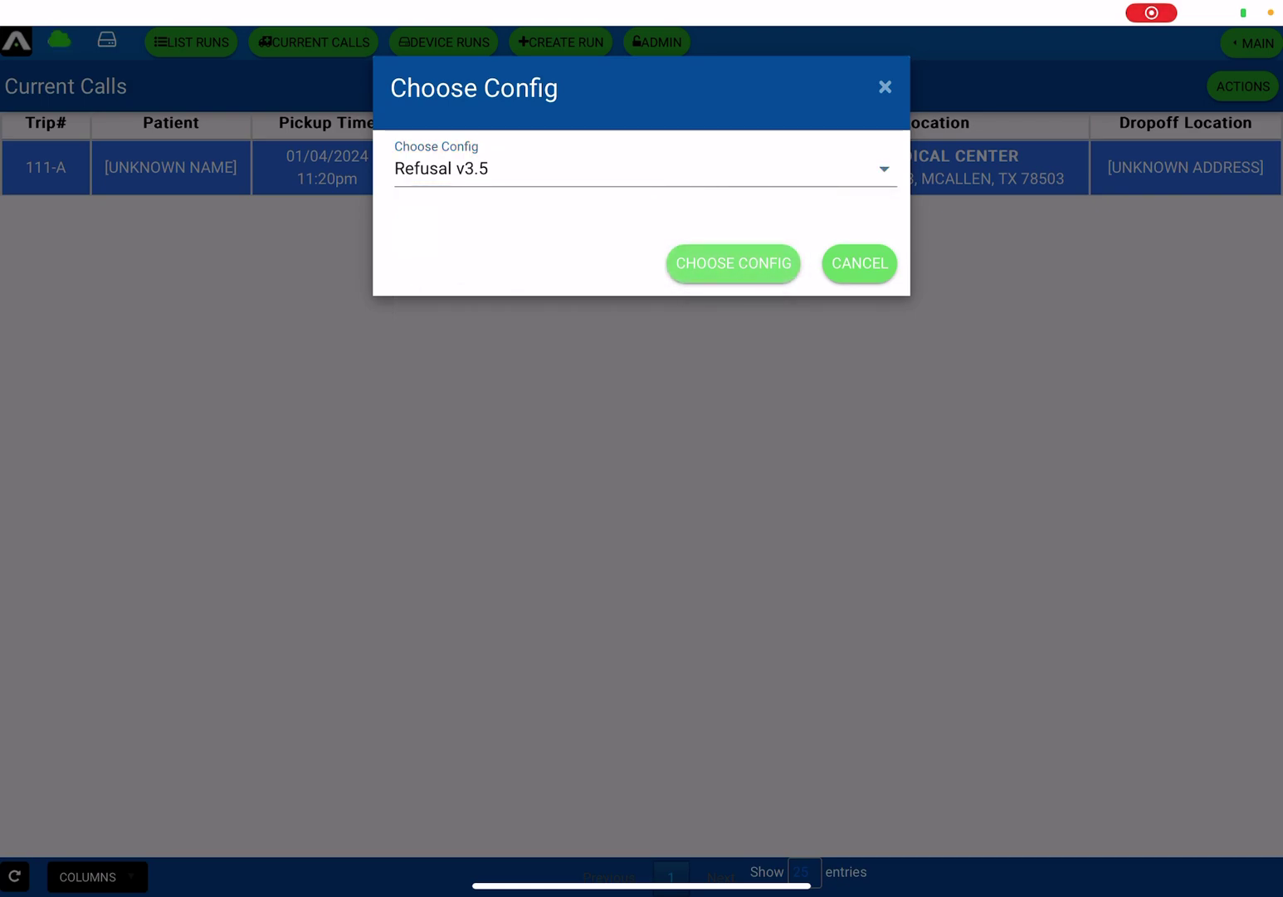